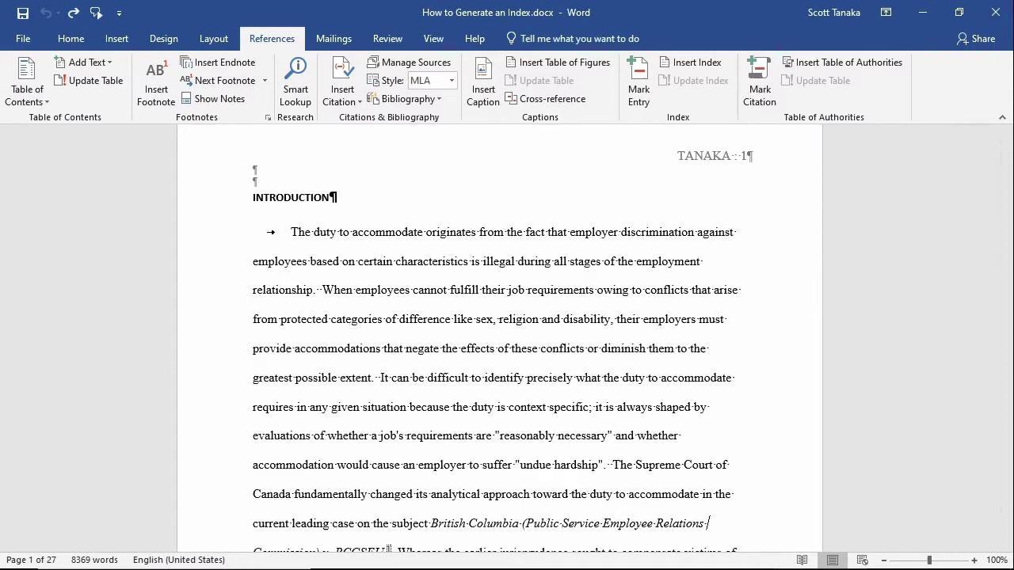
- Mark every occurrence of "discrimination" as an index entry, using the word in the first sentence of the introduction
scroll(692, 262, "up", 1)
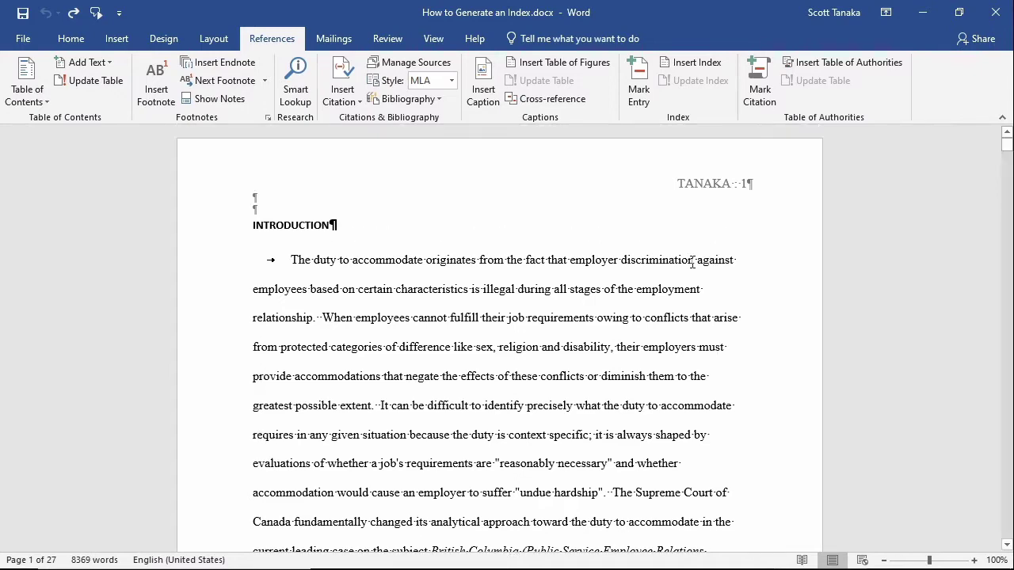
left_click_drag(692, 262, 623, 263)
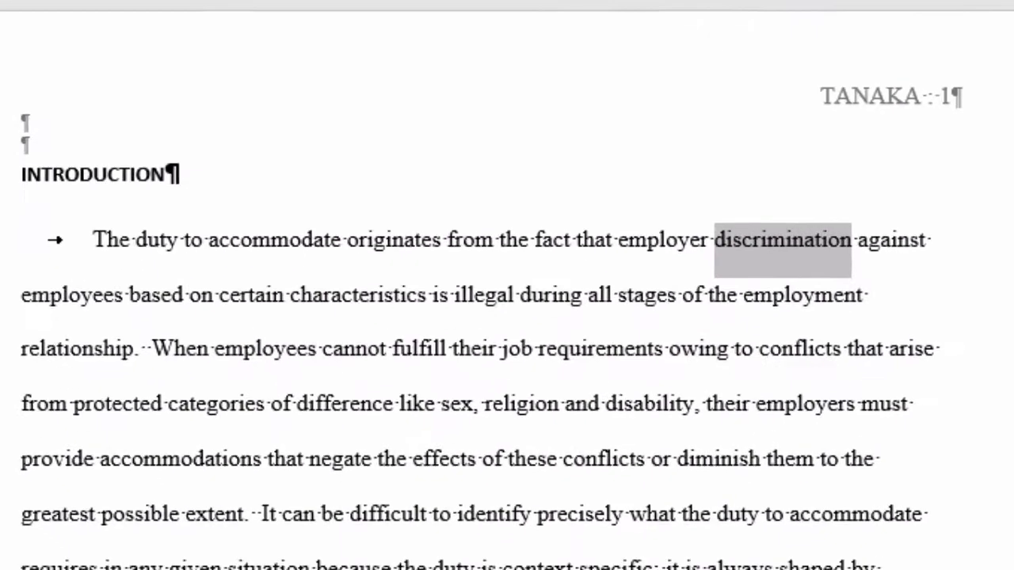
left_click(672, 127)
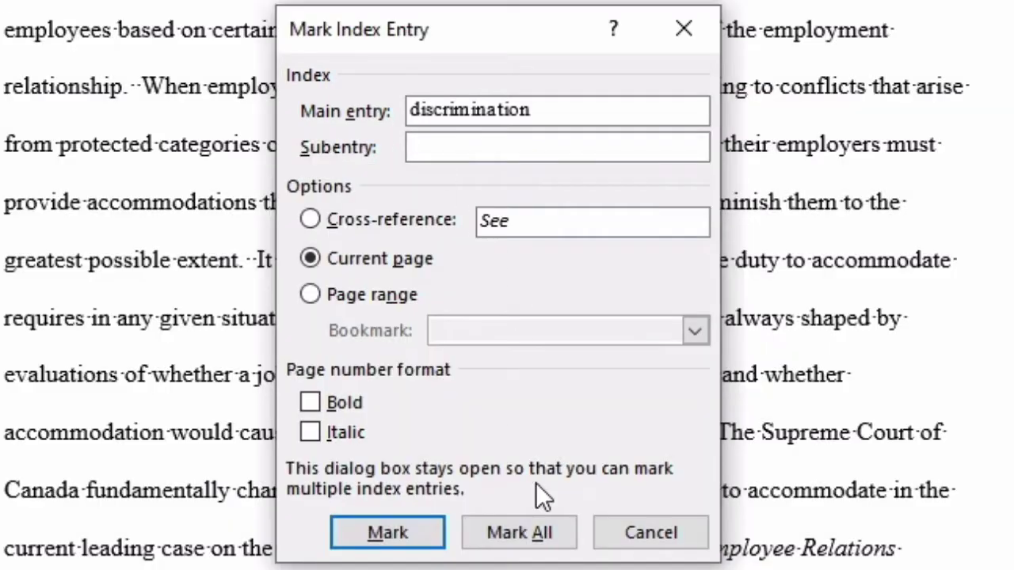
left_click(547, 535)
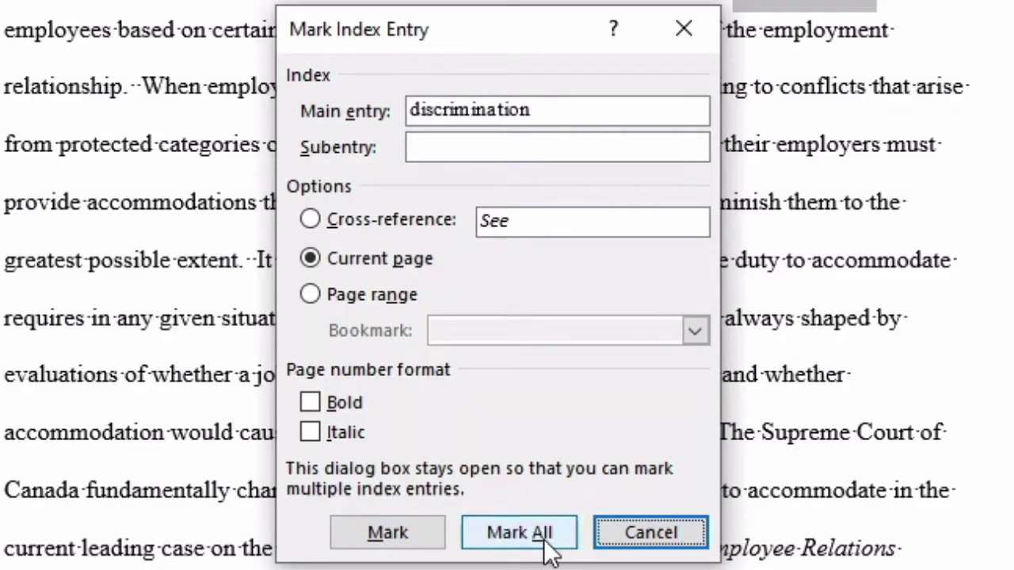
left_click(634, 533)
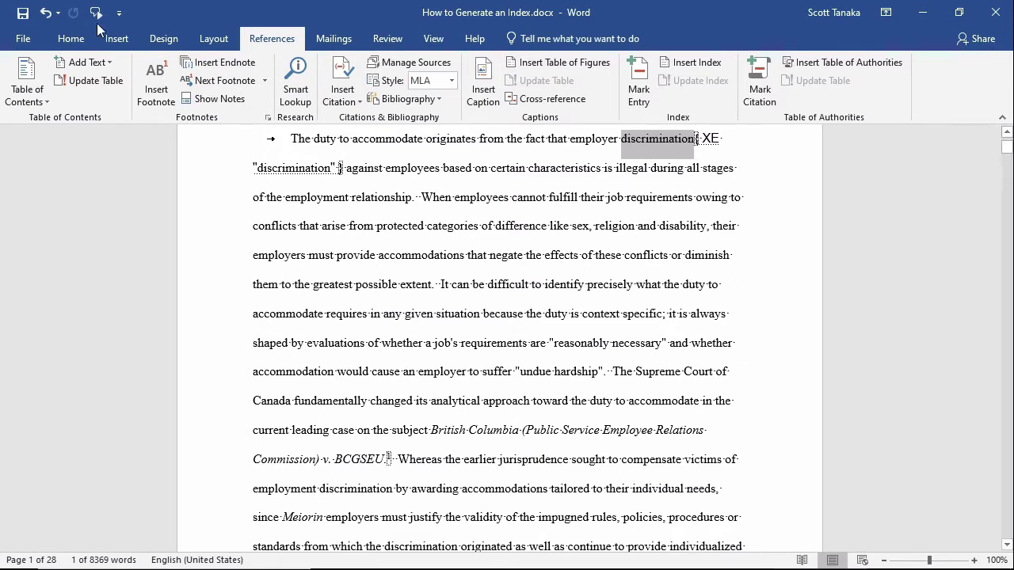
- Hide the document's formatting marks and index entry fields, and show them again
left_click(70, 38)
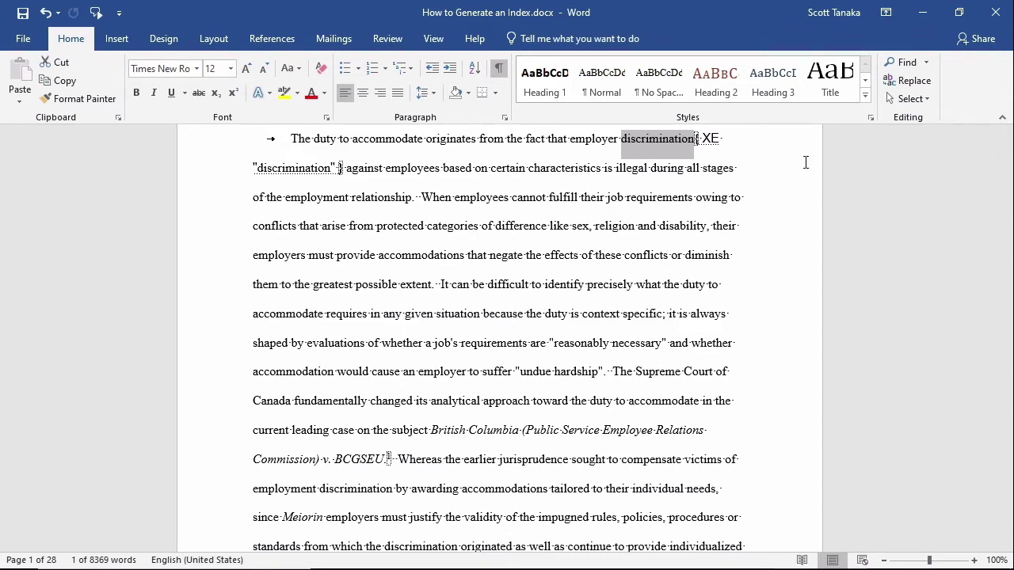
left_click(504, 69)
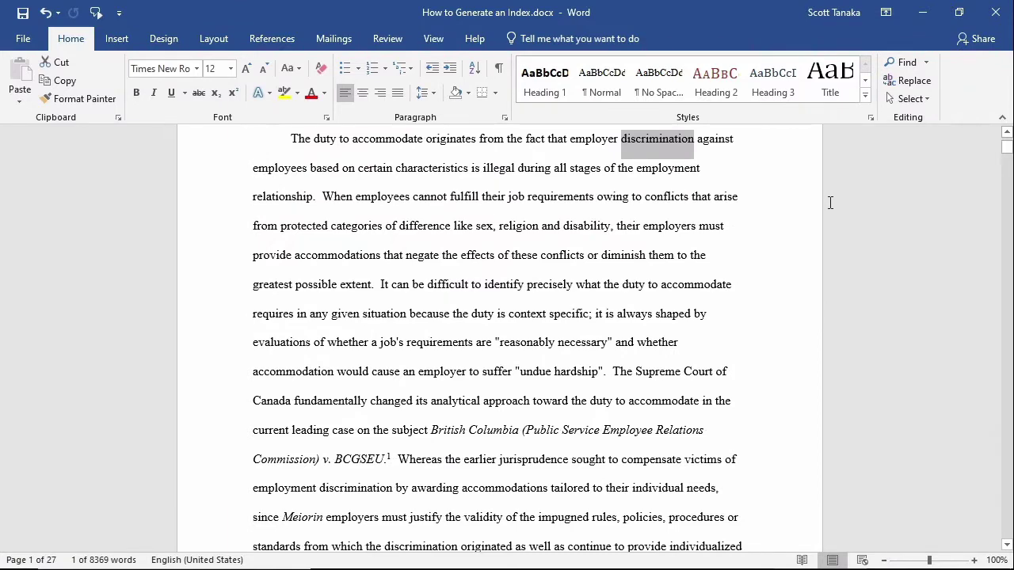
left_click(499, 68)
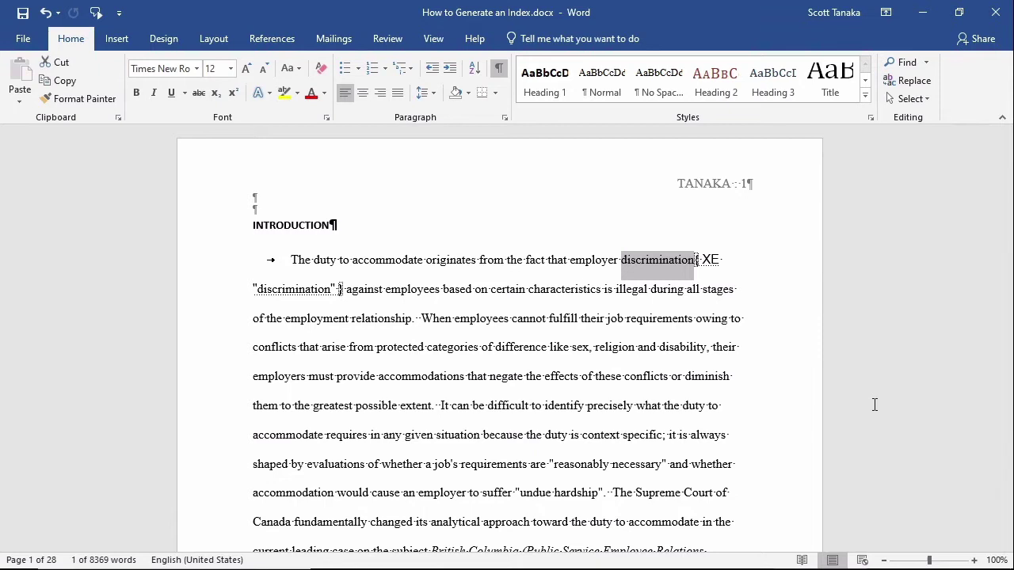
- Mark every occurrence of "undue hardship" as an index entry, using the quoted phrase in the introduction
scroll(874, 405, "down", 1)
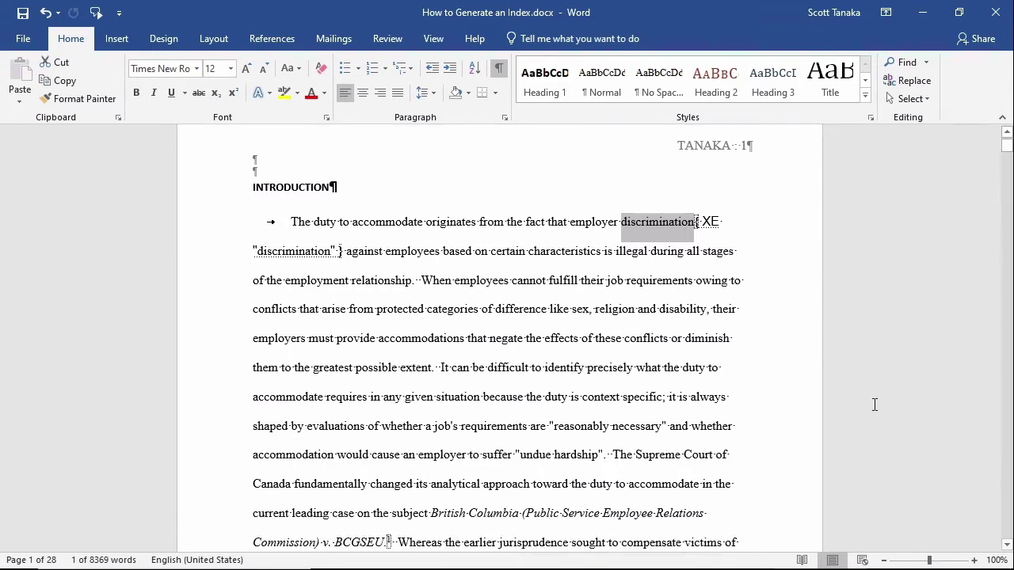
scroll(875, 405, "down", 4)
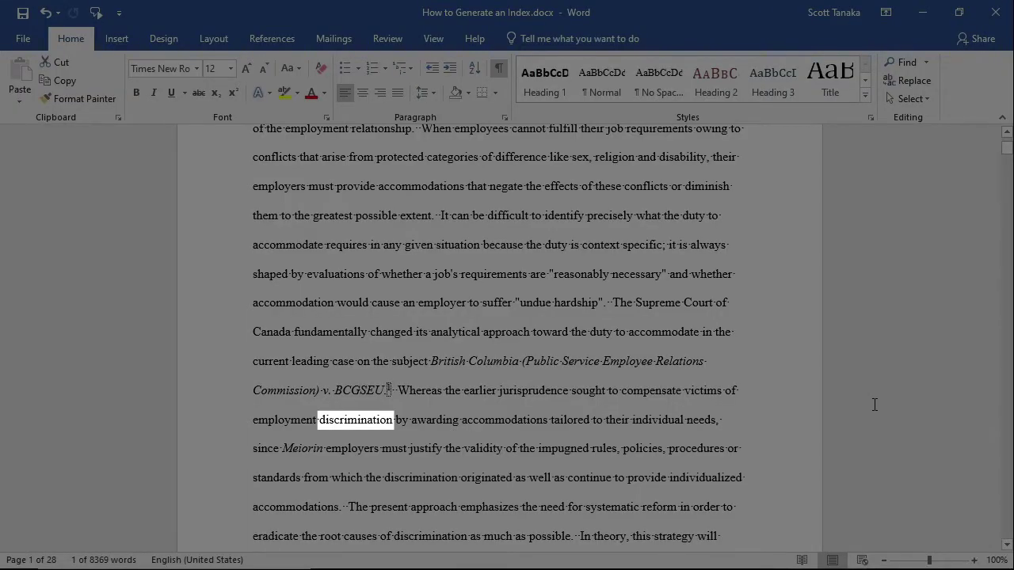
scroll(875, 405, "down", 20)
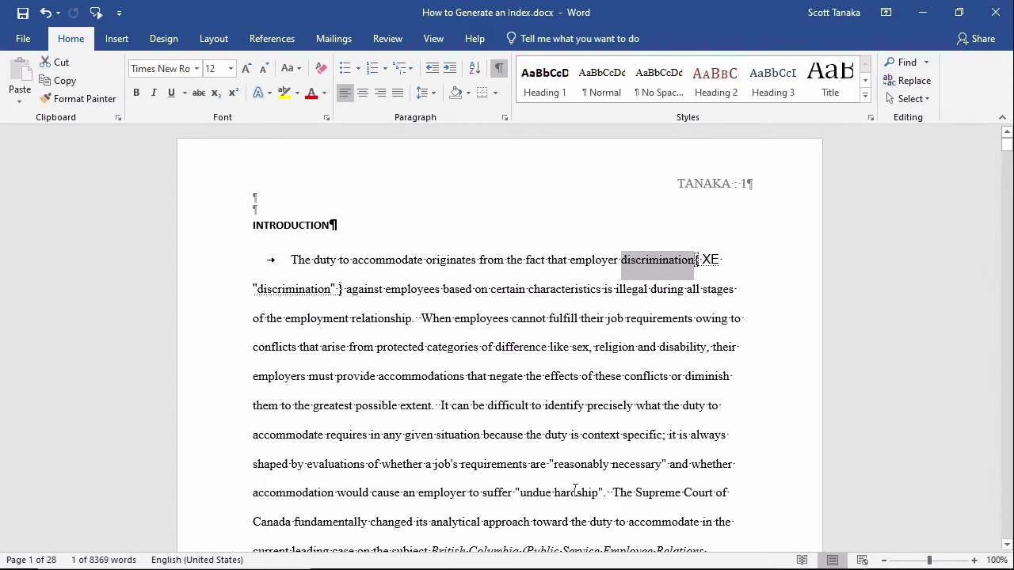
left_click(522, 493)
left_click_drag(522, 493, 600, 492)
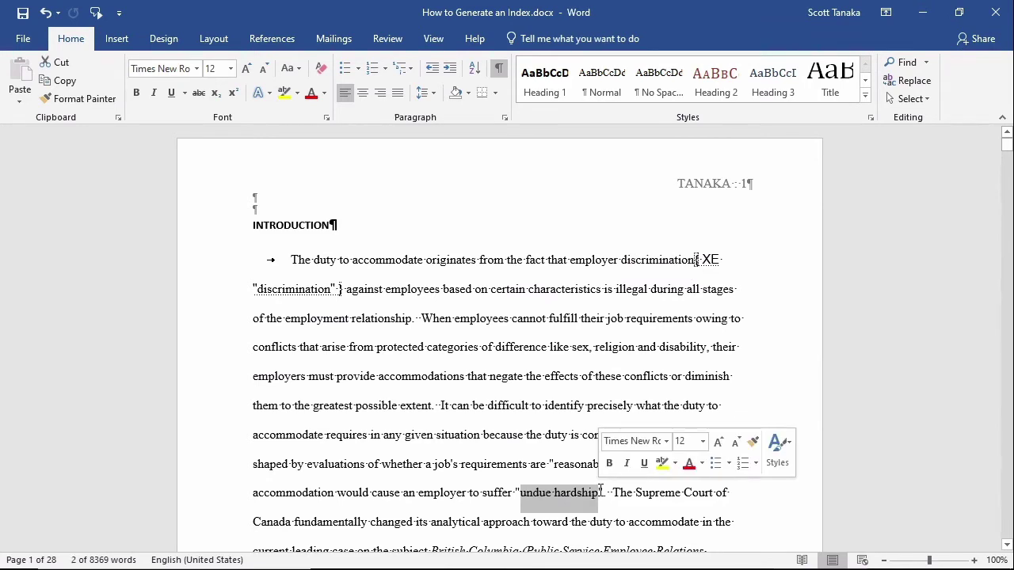
left_click(292, 47)
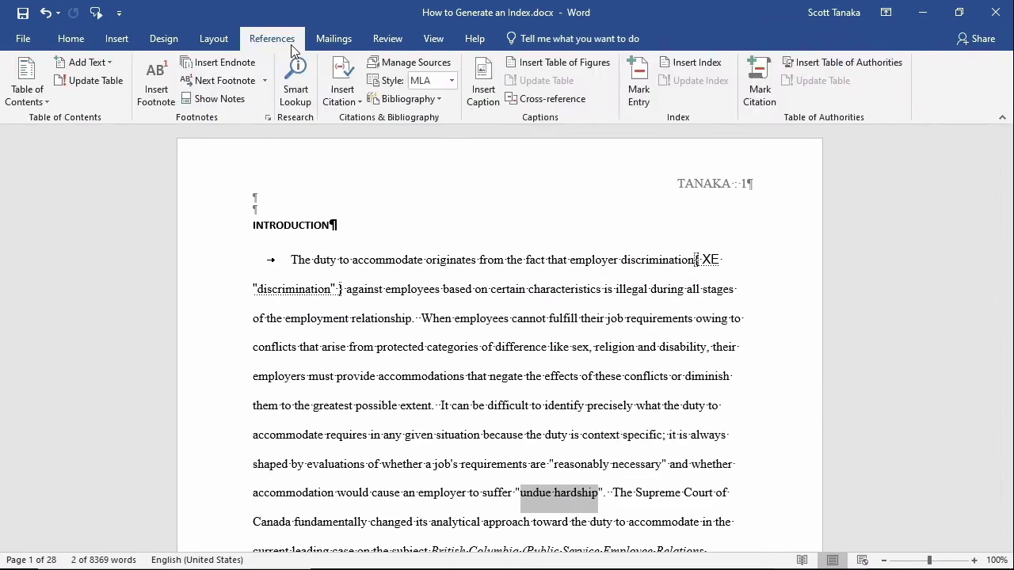
left_click(638, 91)
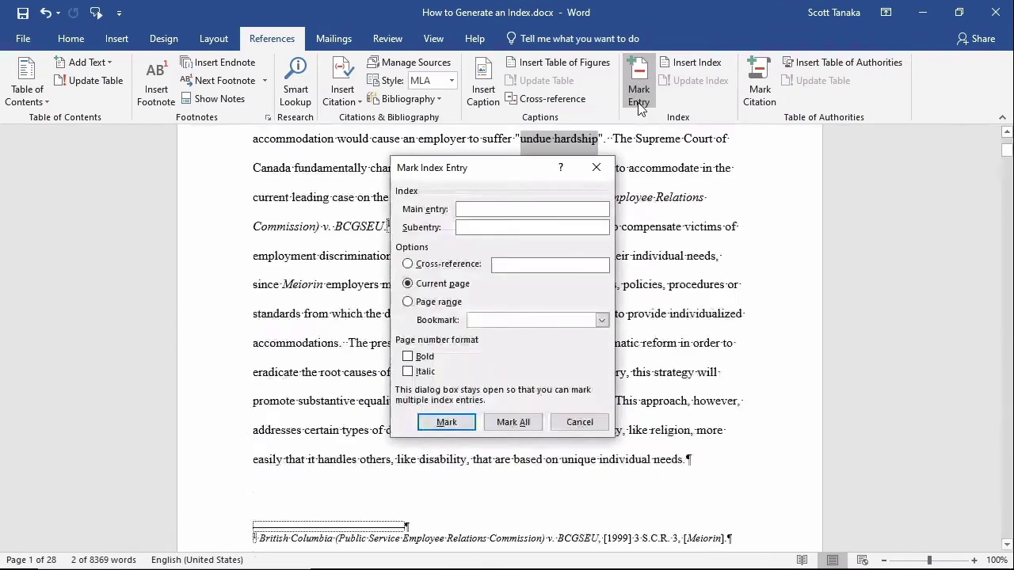
left_click(539, 422)
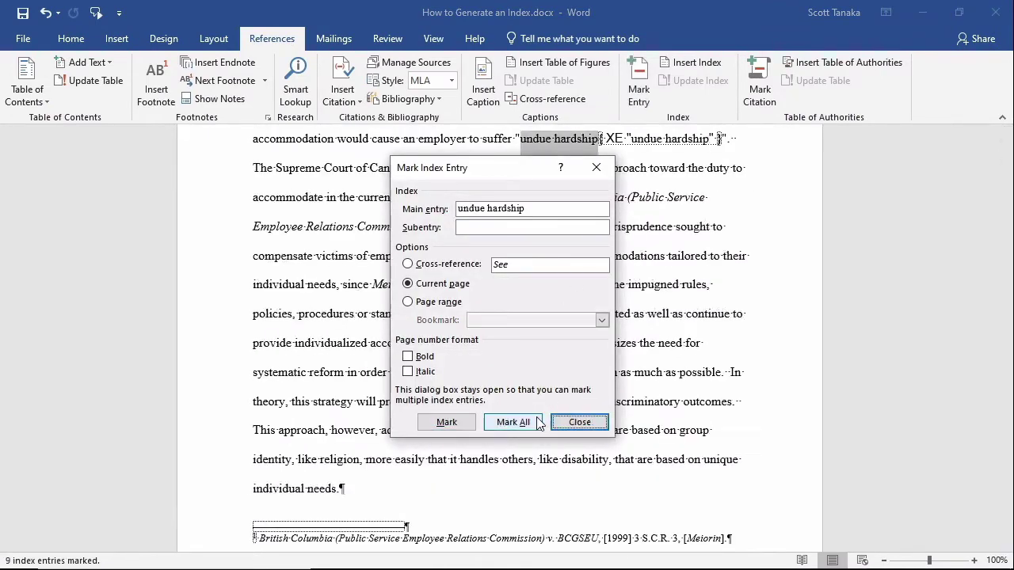
left_click(579, 423)
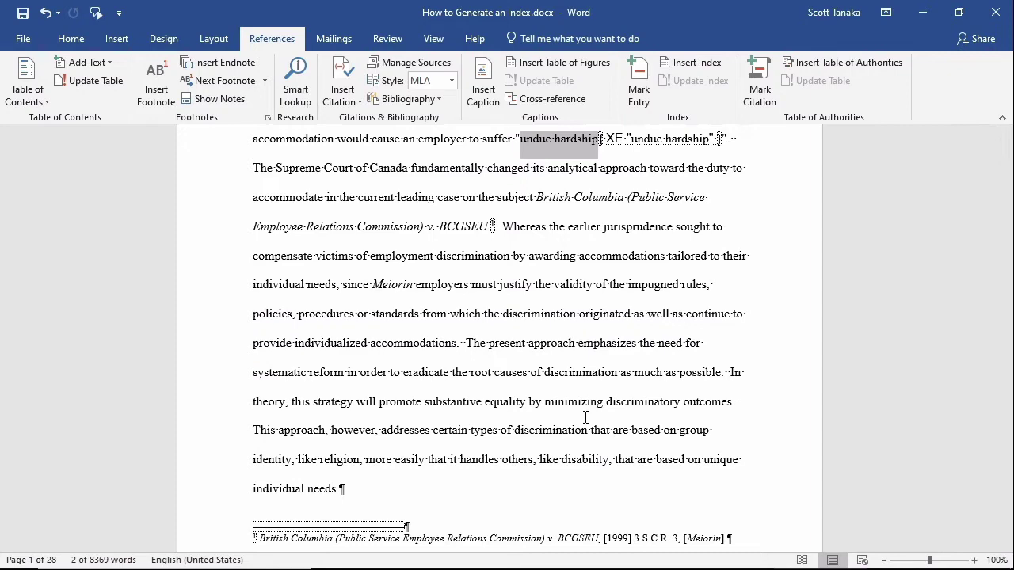
- Mark "Human Rights Code" in the paragraph outlining the essay's four parts as an index entry with the italic cross-reference "See Code"
scroll(586, 418, "up", 5)
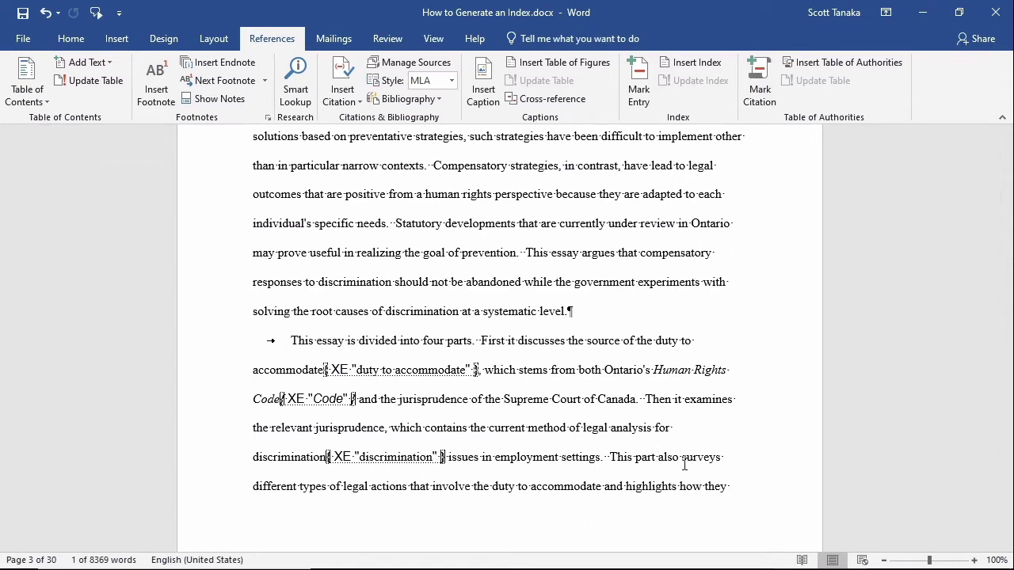
left_click_drag(654, 370, 282, 400)
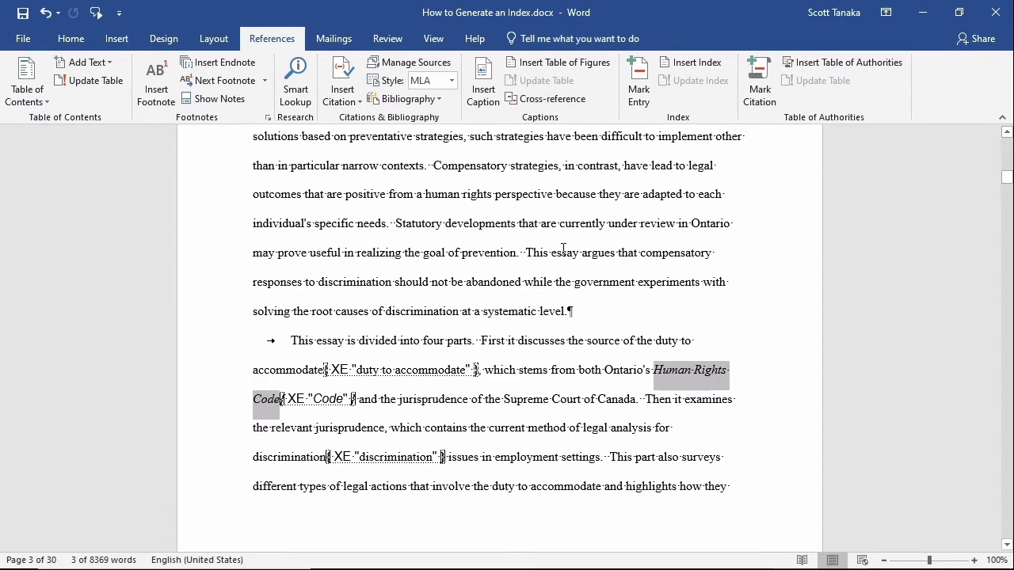
left_click(634, 95)
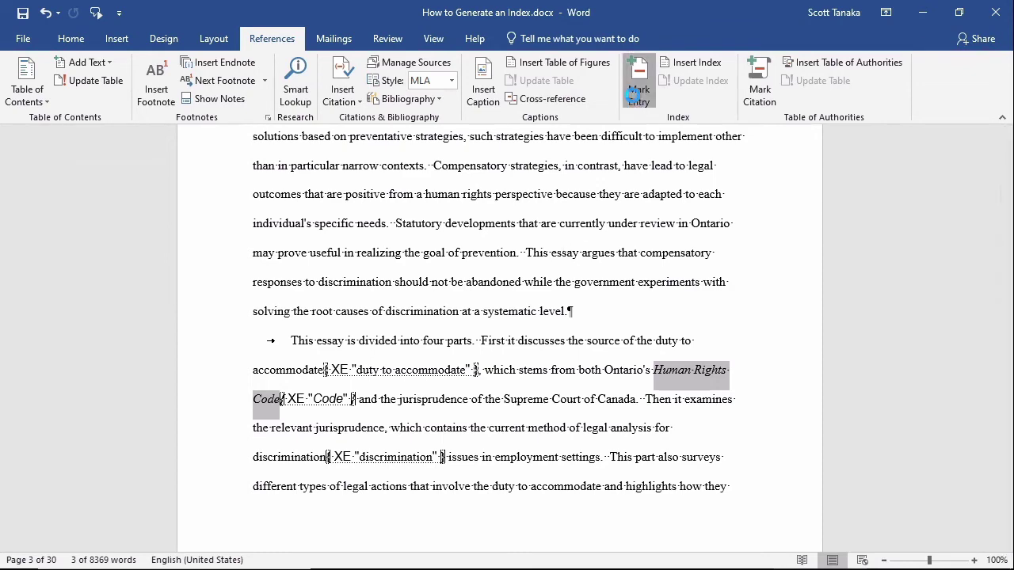
left_click(480, 240)
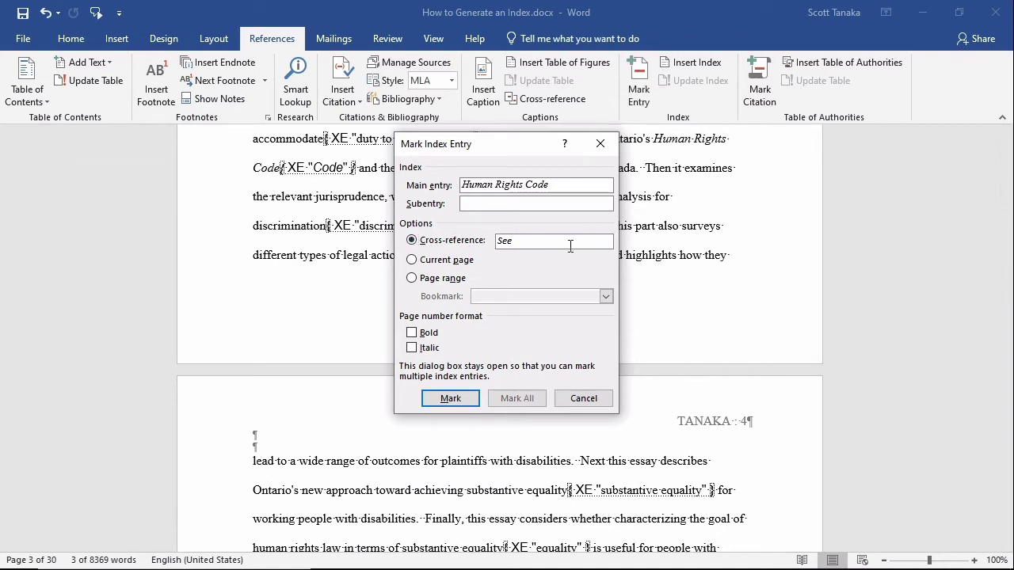
type("Code")
key("shift+Left")
key("shift+Left")
key("shift+Left")
key("shift+Left")
left_click(474, 404)
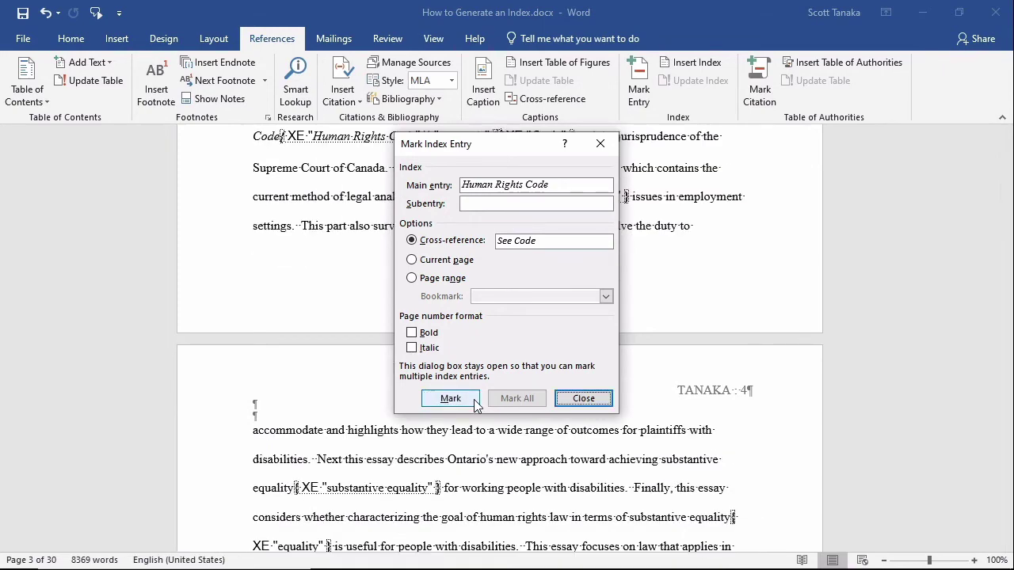
left_click(584, 398)
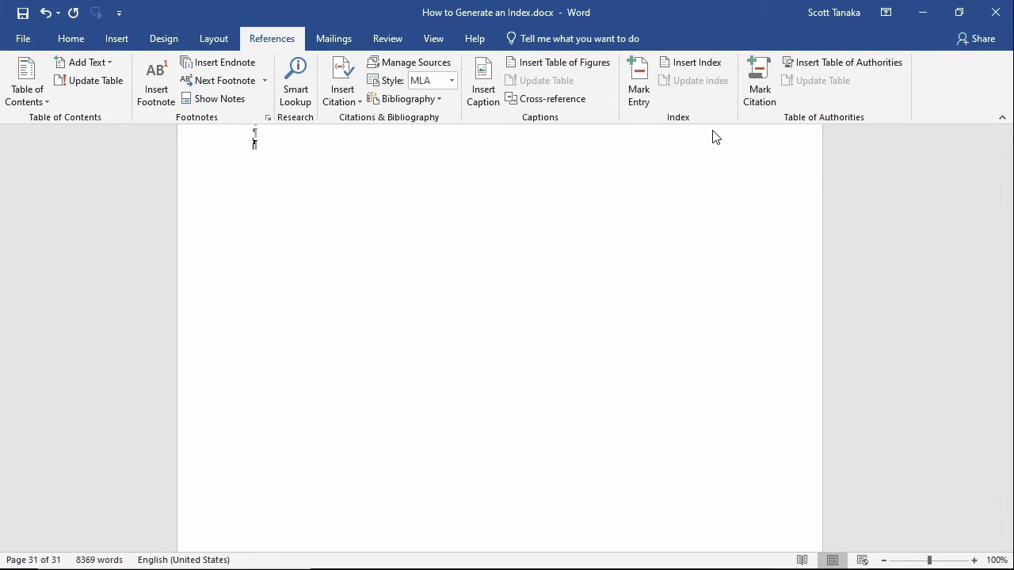
- Insert an indented two-column index in the From template format on the last page, and hide the formatting marks
left_click(706, 65)
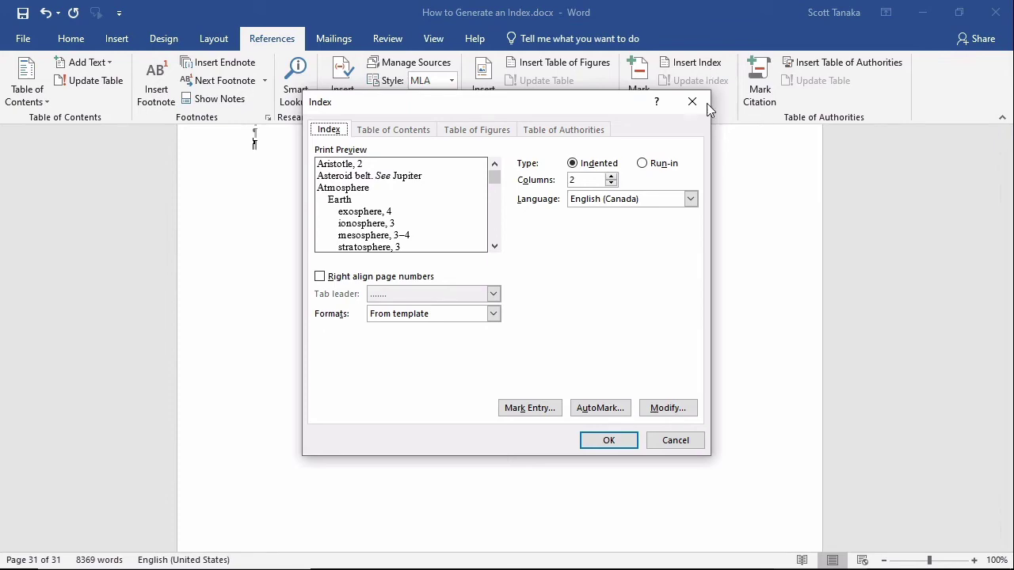
left_click(615, 445)
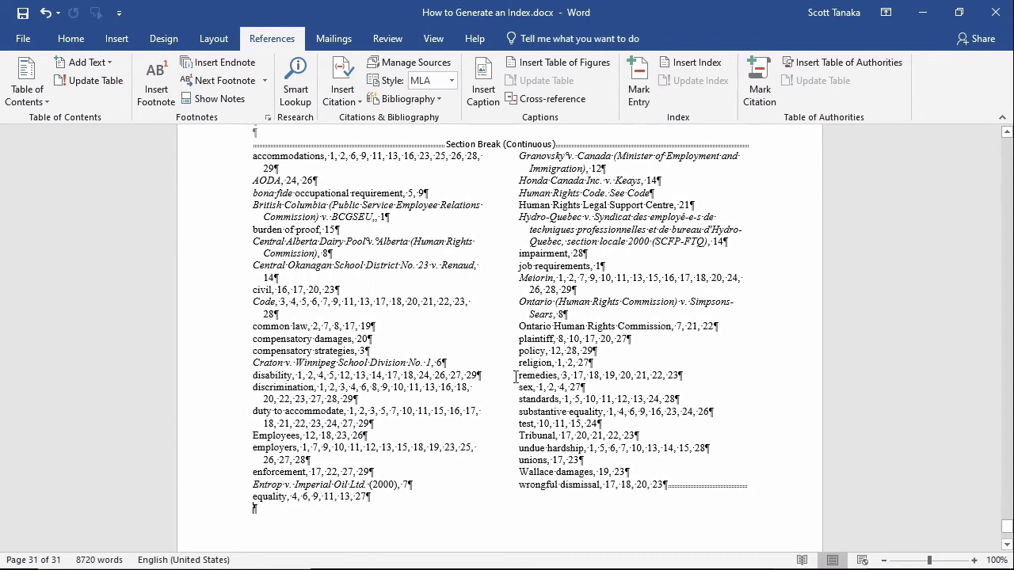
left_click(70, 38)
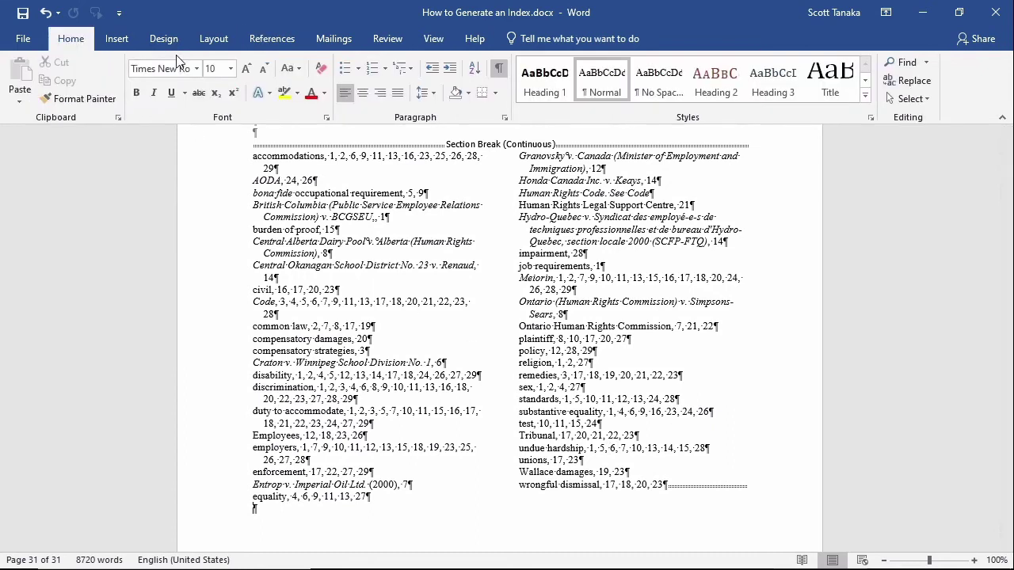
left_click(499, 68)
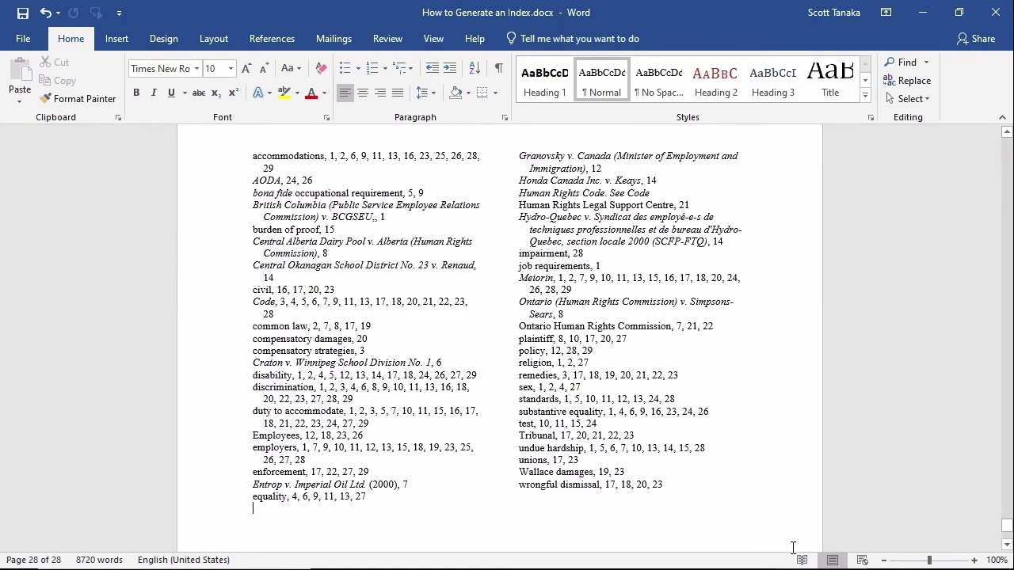